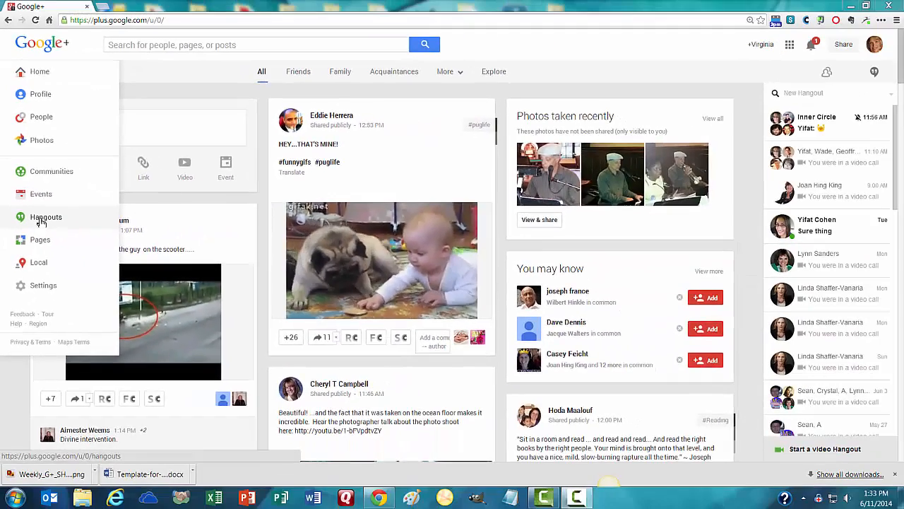
Step: Go to the Hangouts page and begin setting up a new Hangout On Air
left_click(57, 247)
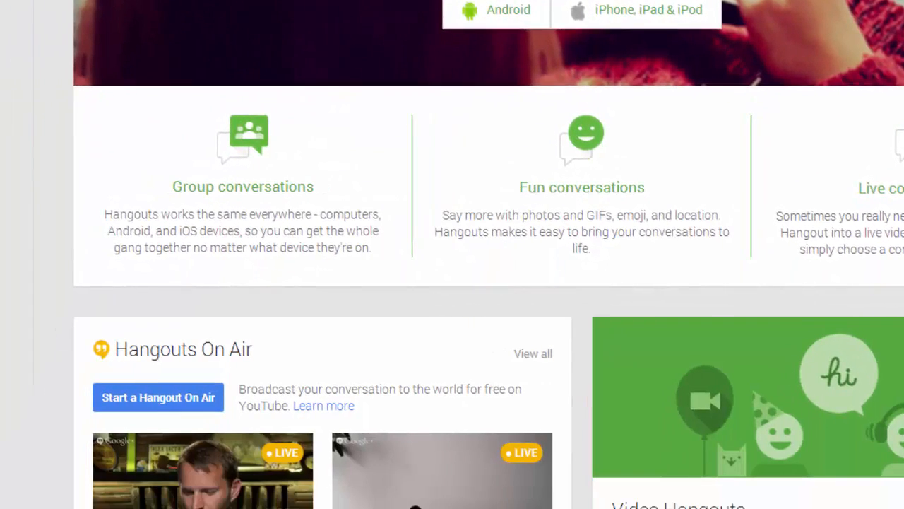
scroll(452, 283, "down", 2)
scroll(452, 254, "down", 1)
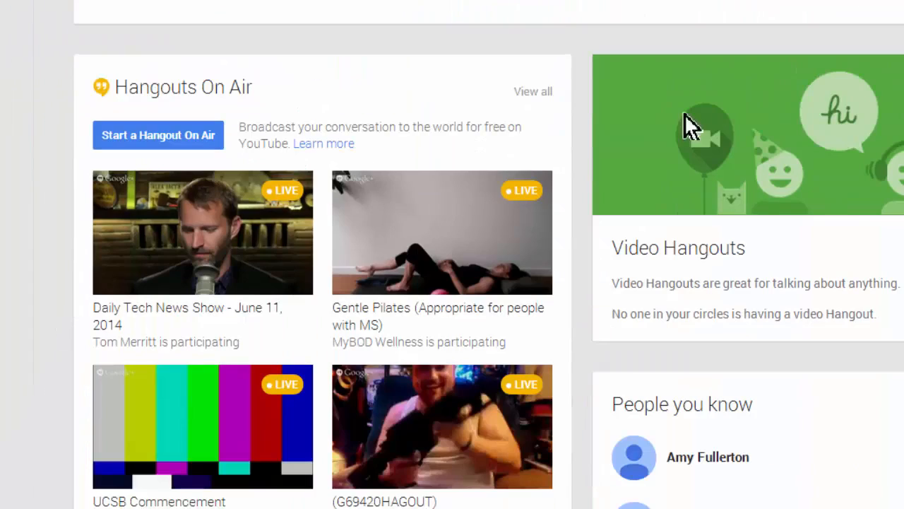
left_click(164, 137)
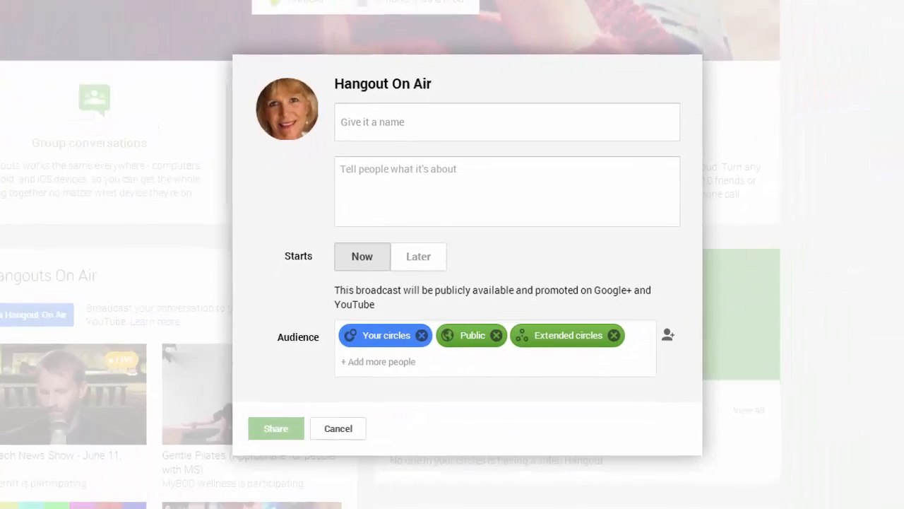
Step: Name the Hangout On Air "Test", leaving its description empty
left_click(595, 165)
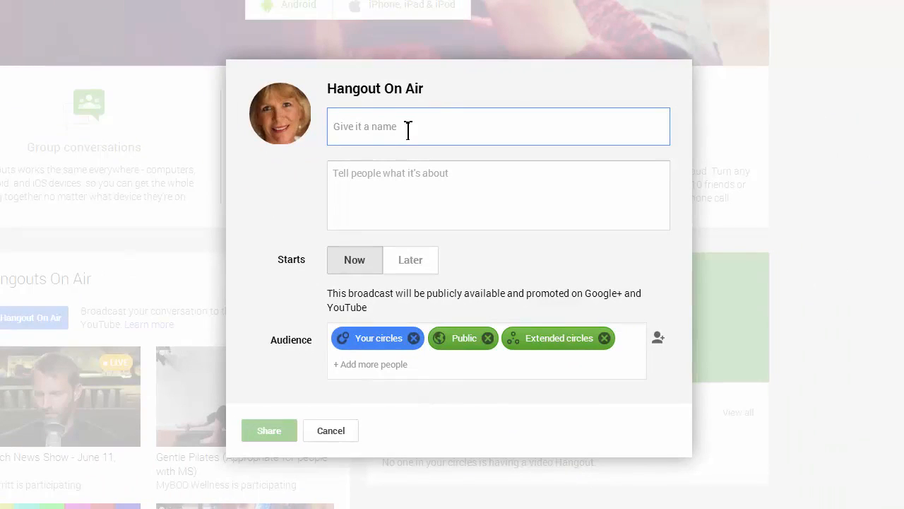
type("Test")
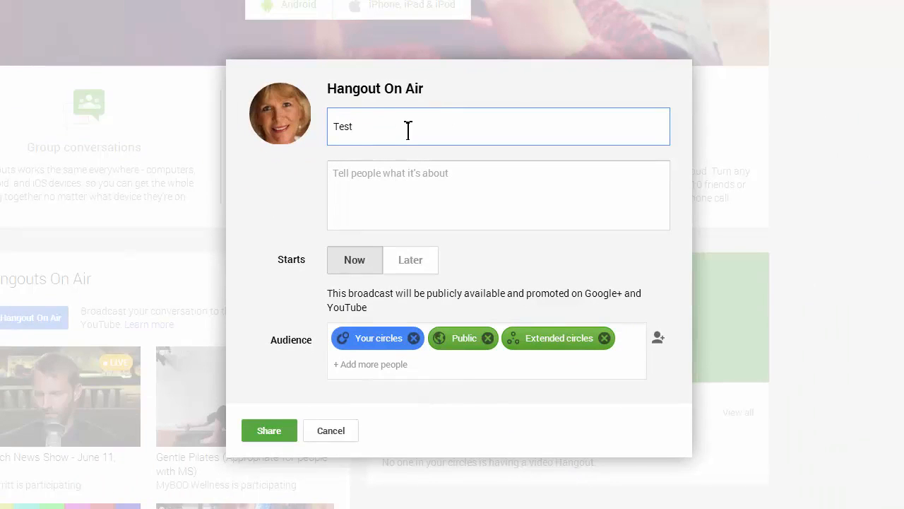
left_click(399, 174)
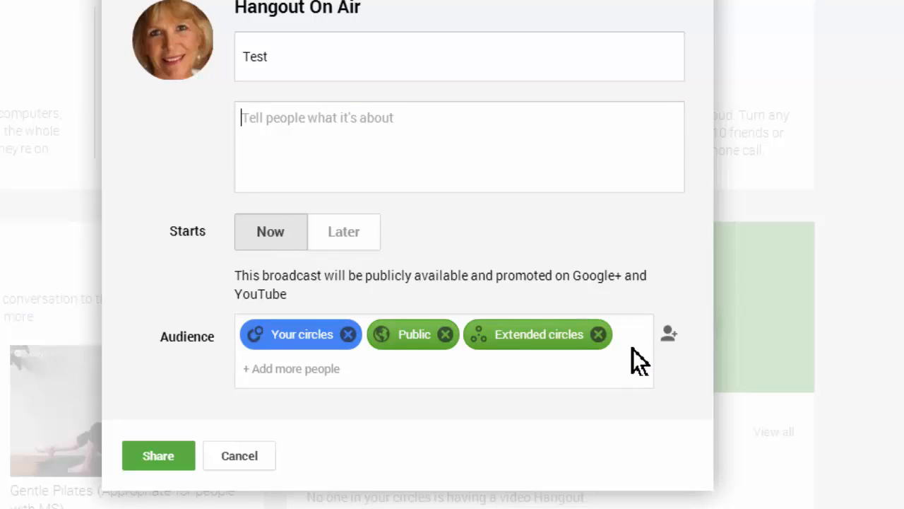
Step: Replace the Extended circles, Public and Your circles audiences with only the host's own contact from the Family circle
left_click(598, 335)
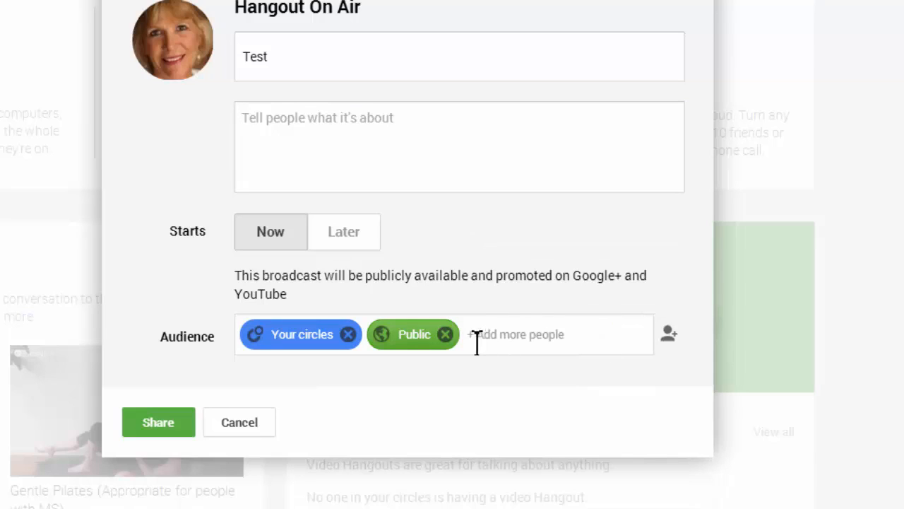
left_click(446, 336)
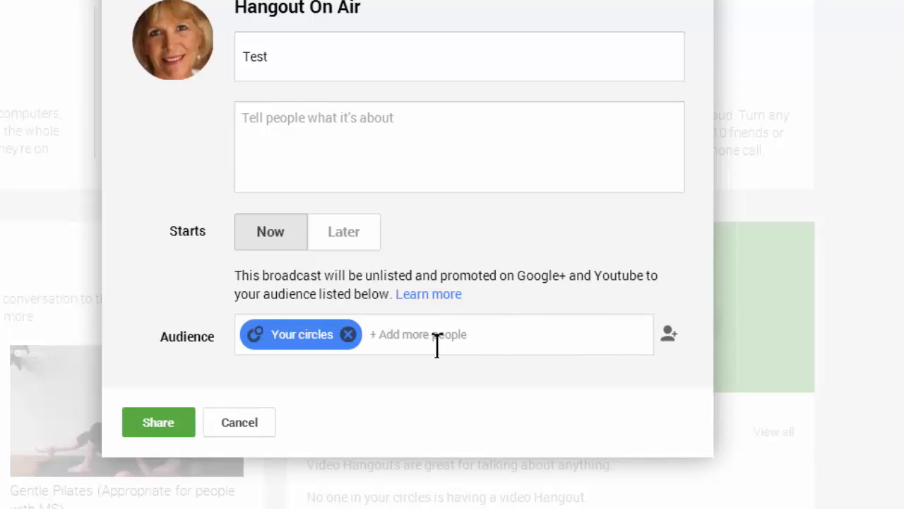
left_click(349, 335)
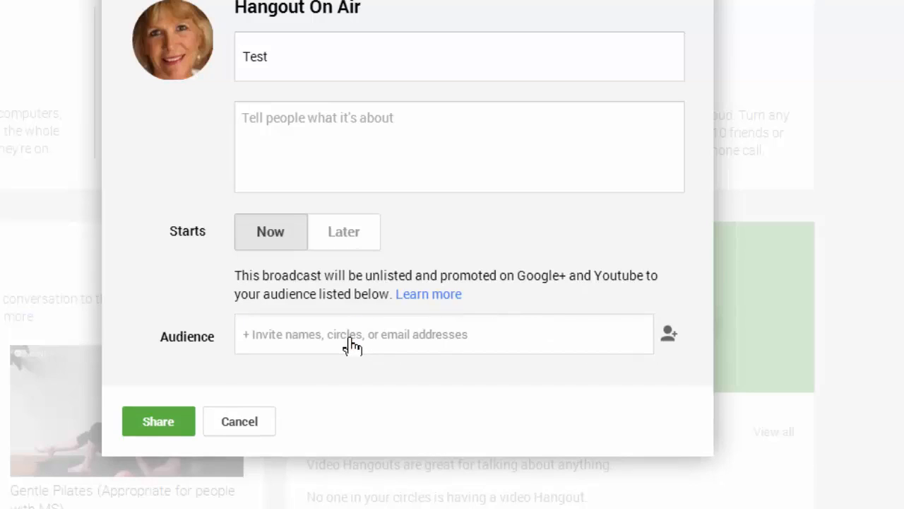
left_click(279, 340)
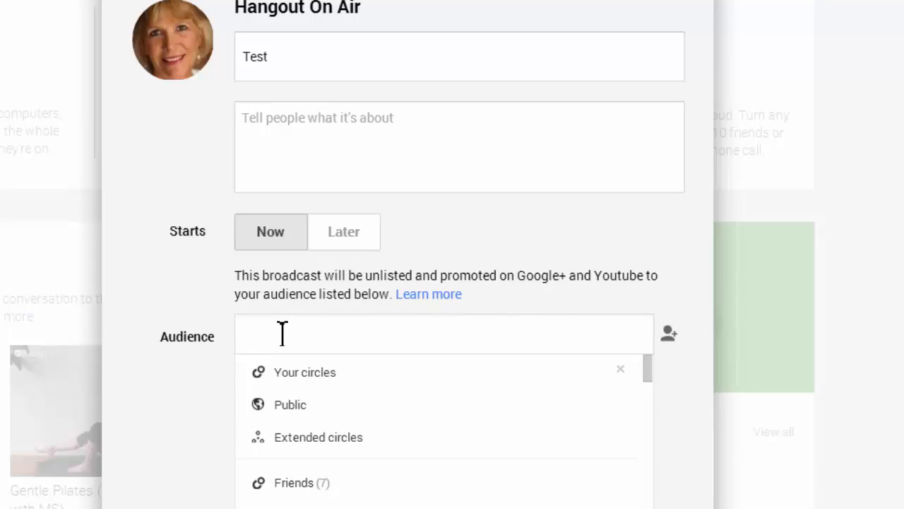
type("vir")
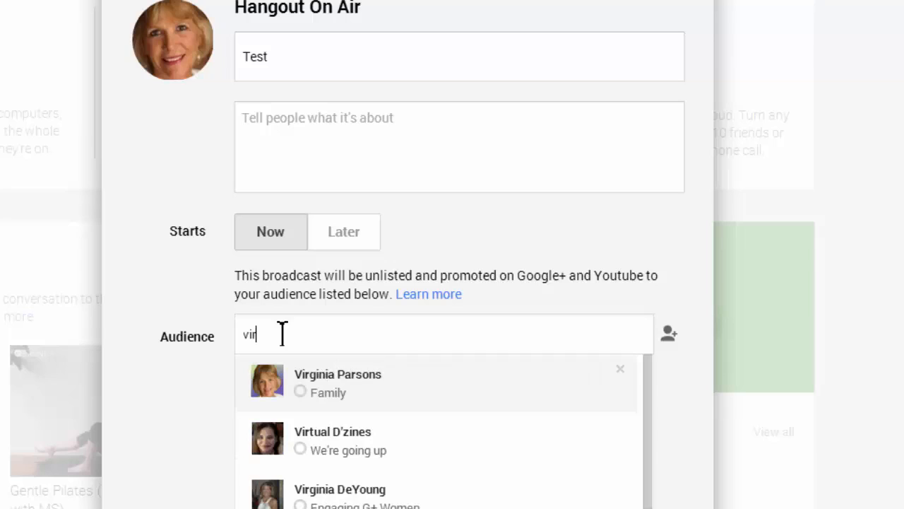
left_click(337, 384)
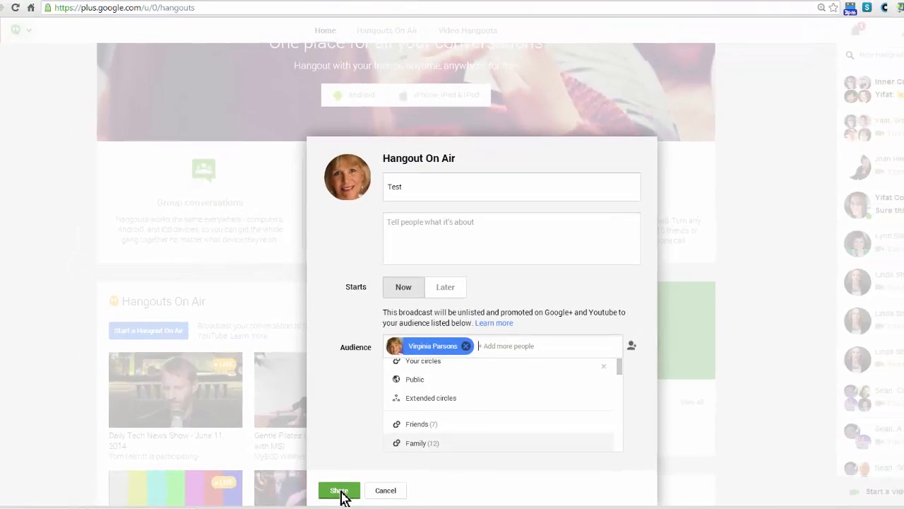
Step: Share the event and start its Hangout On Air, dismissing the webcam controller and the guest invitation
left_click(340, 493)
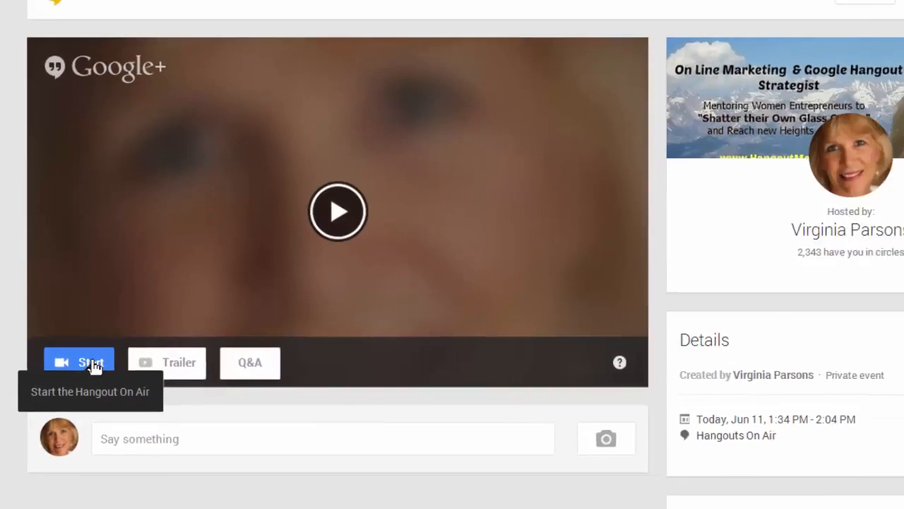
left_click(147, 365)
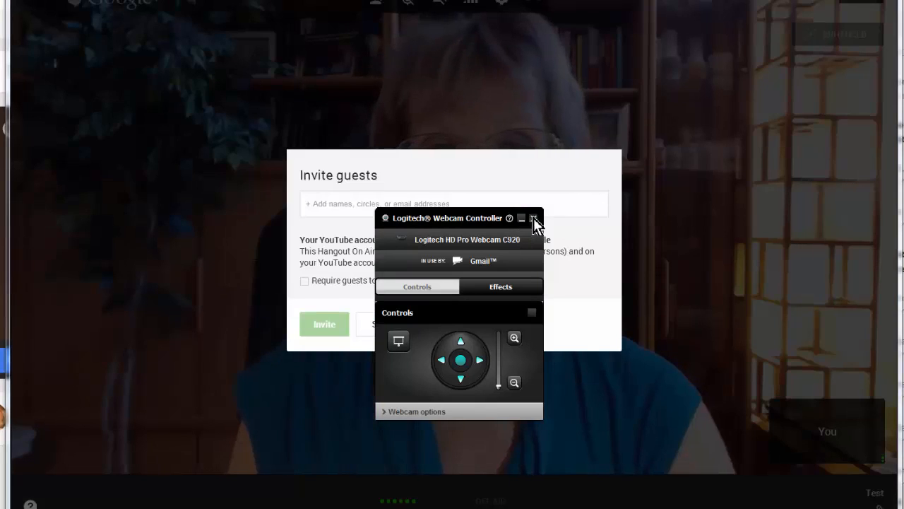
left_click(533, 218)
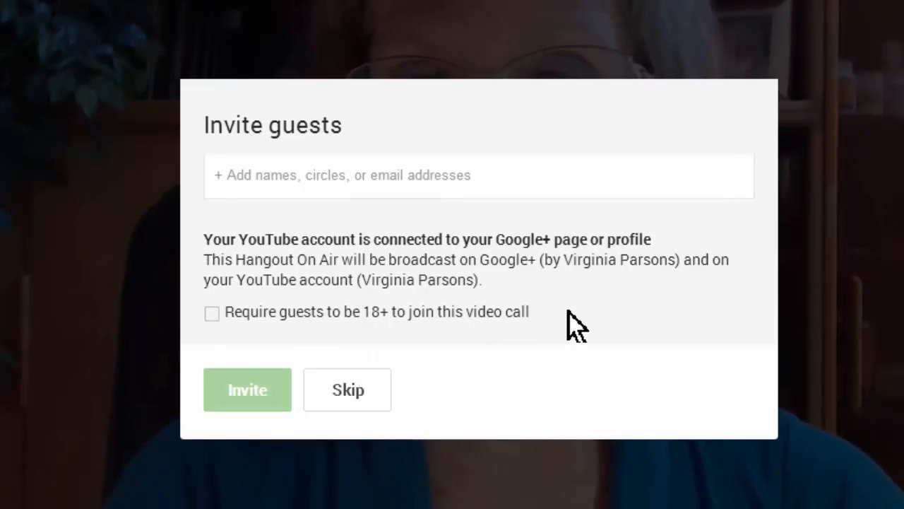
left_click(349, 393)
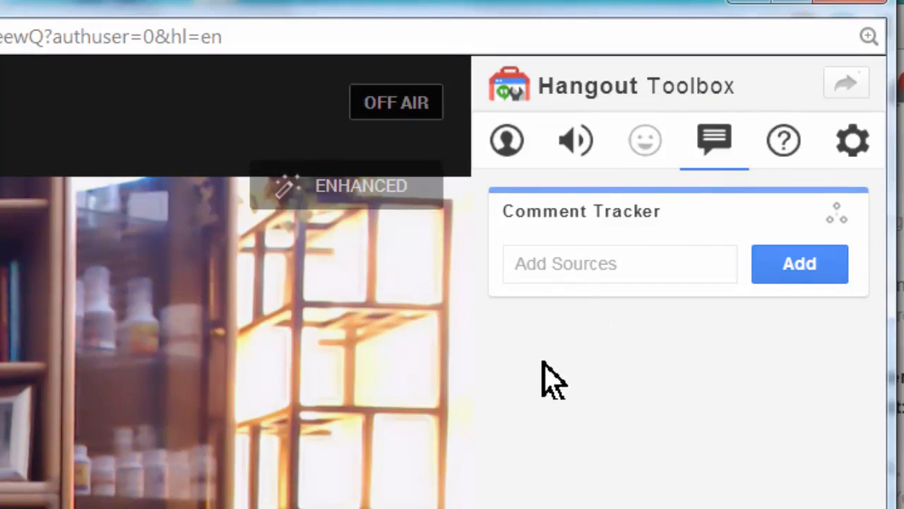
left_click(508, 145)
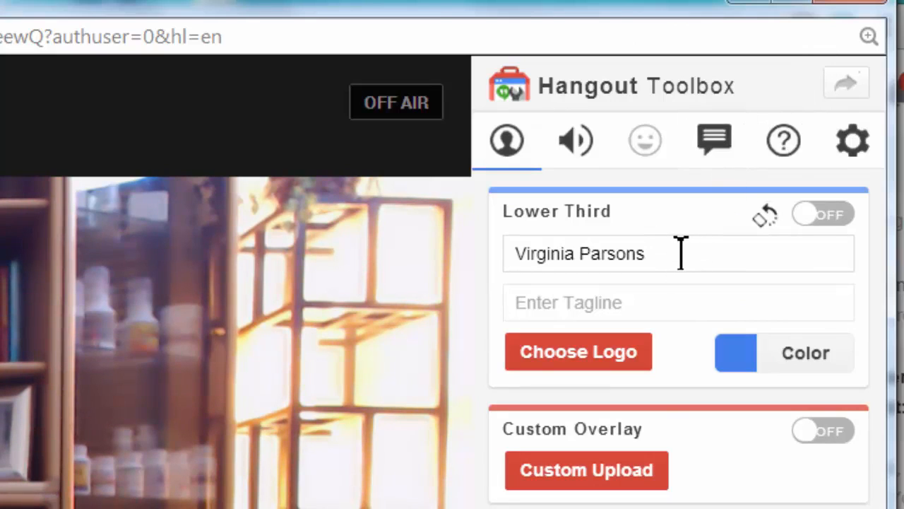
left_click(655, 305)
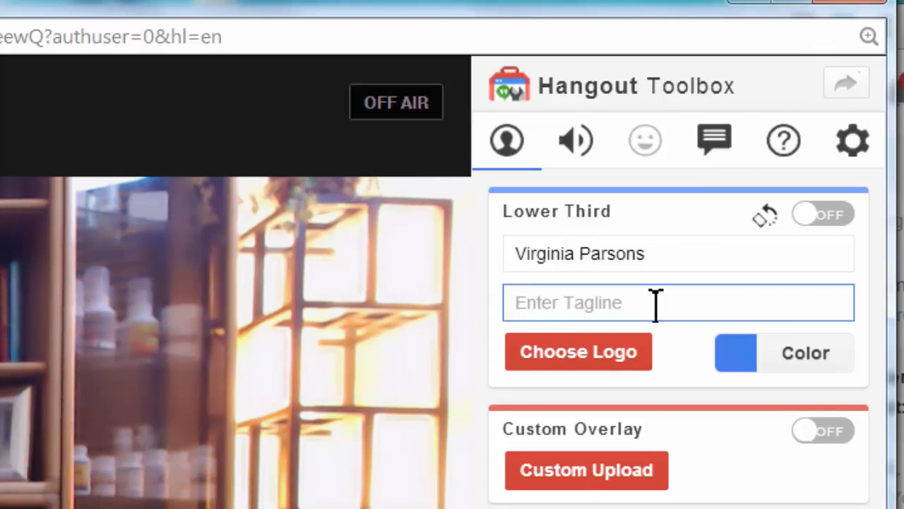
type("W")
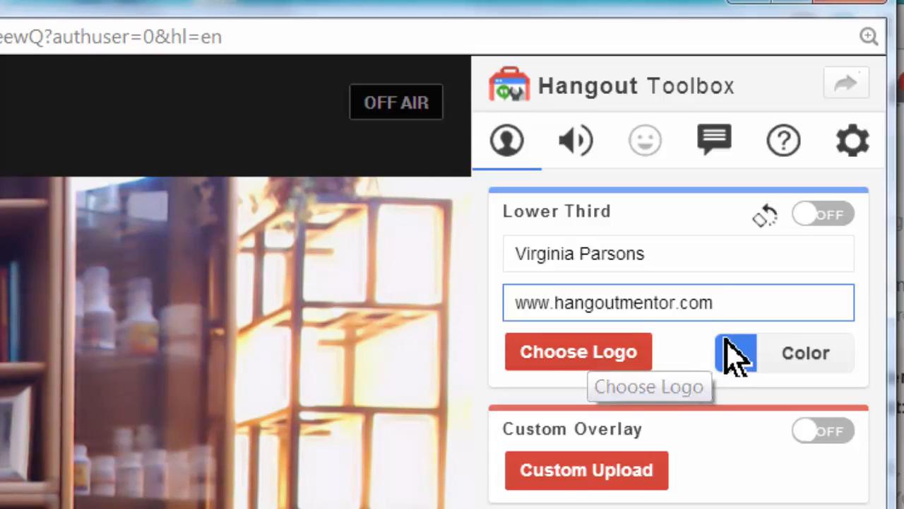
Step: Change the lower third's color to a deeper blue
left_click(792, 371)
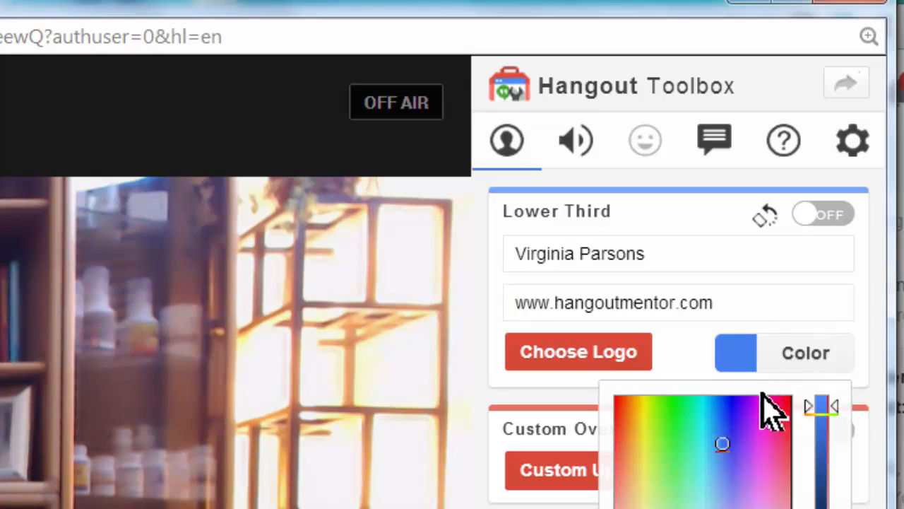
left_click(735, 426)
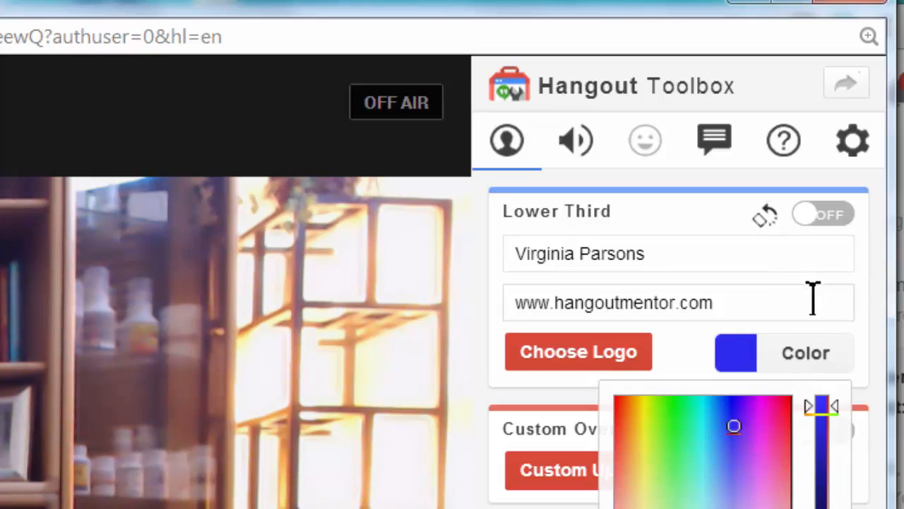
left_click(844, 304)
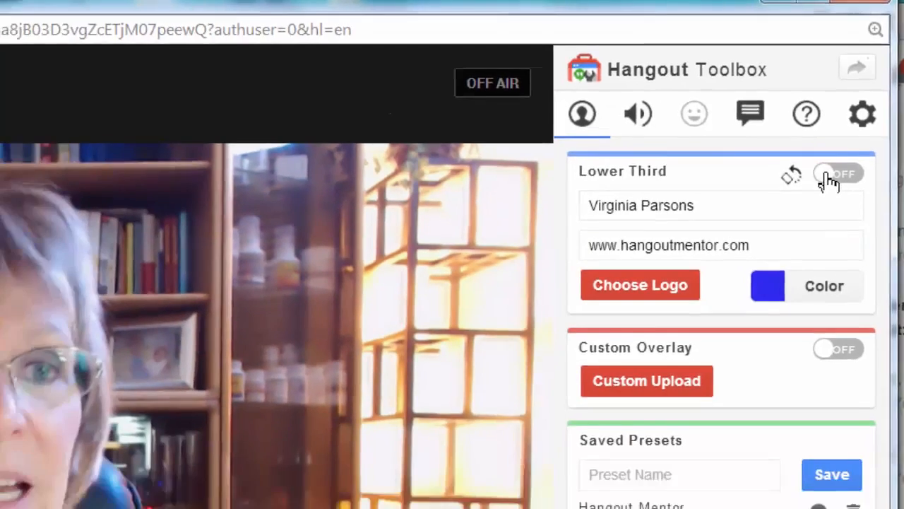
Step: Turn on the lower third and flip its mirrored orientation
left_click(816, 215)
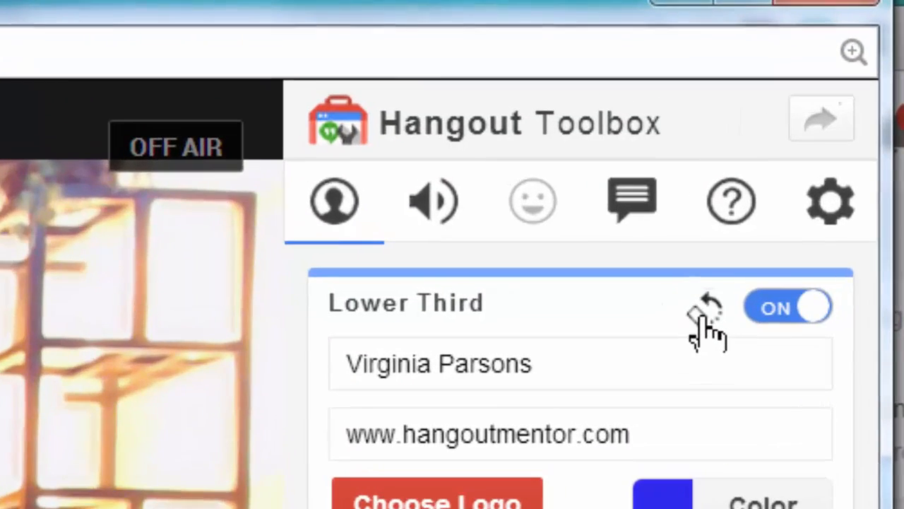
left_click(706, 322)
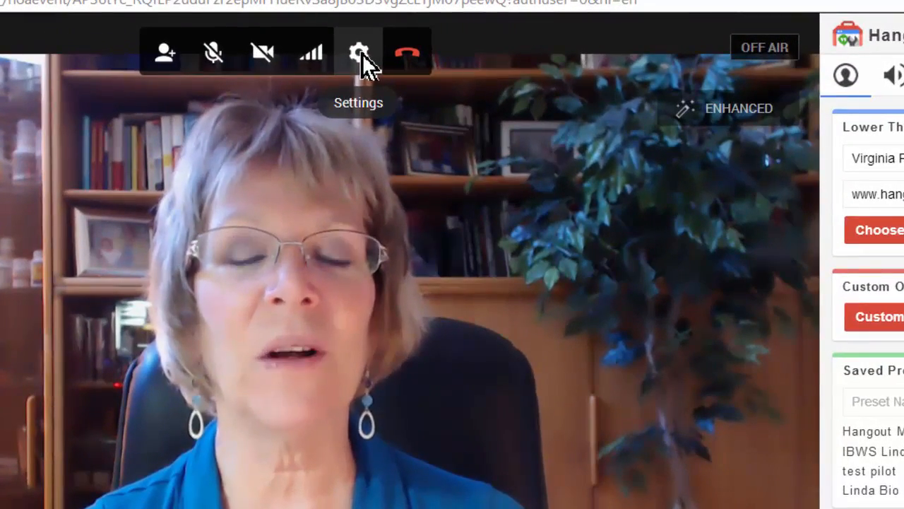
Step: Check the camera, microphone and speaker selections in the call settings without changing them
left_click(361, 56)
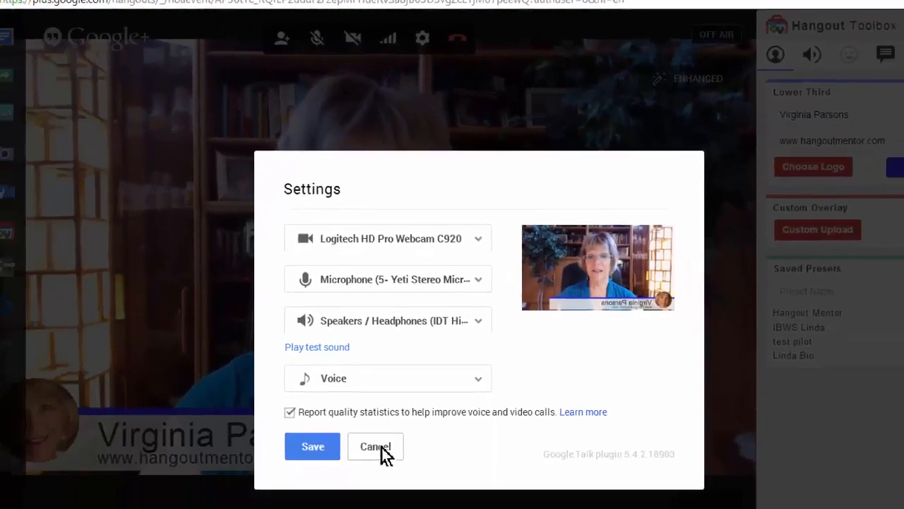
left_click(375, 447)
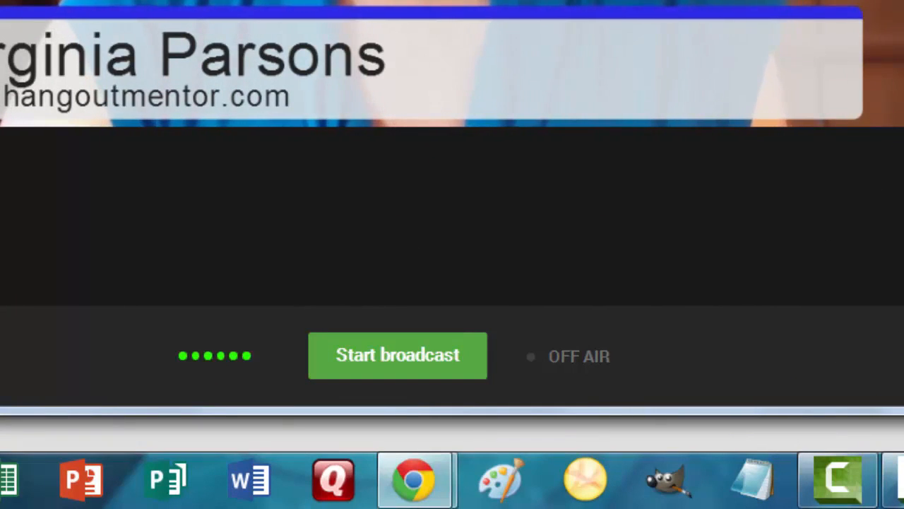
Step: Start the broadcast, confirm going live on Google+ and YouTube, and stop the broadcast at the end
left_click(395, 357)
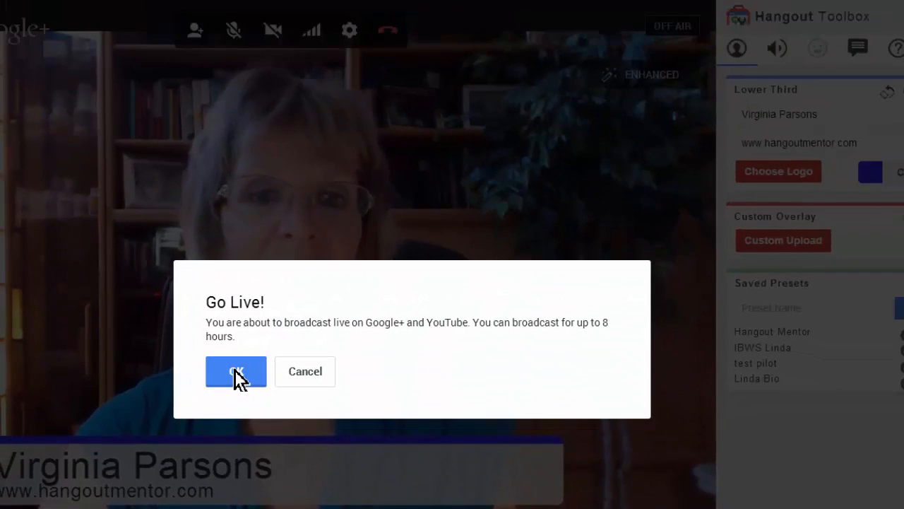
left_click(237, 373)
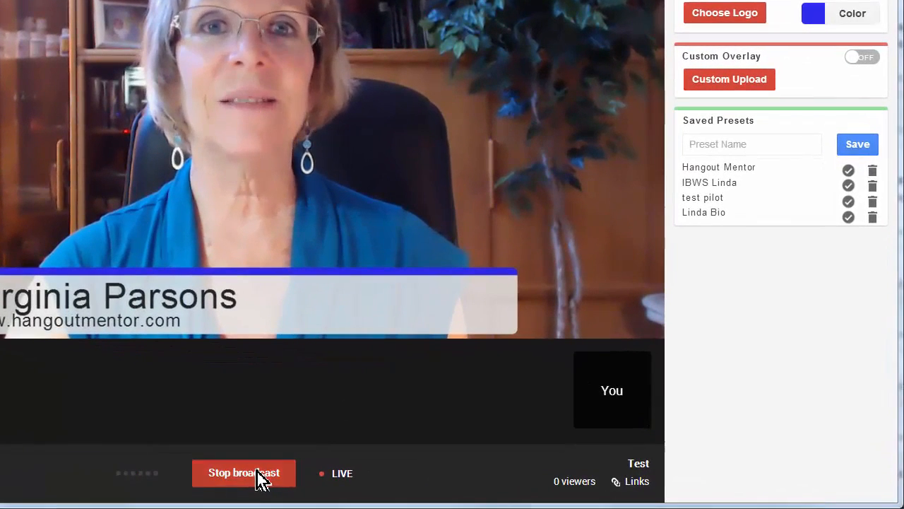
left_click(388, 493)
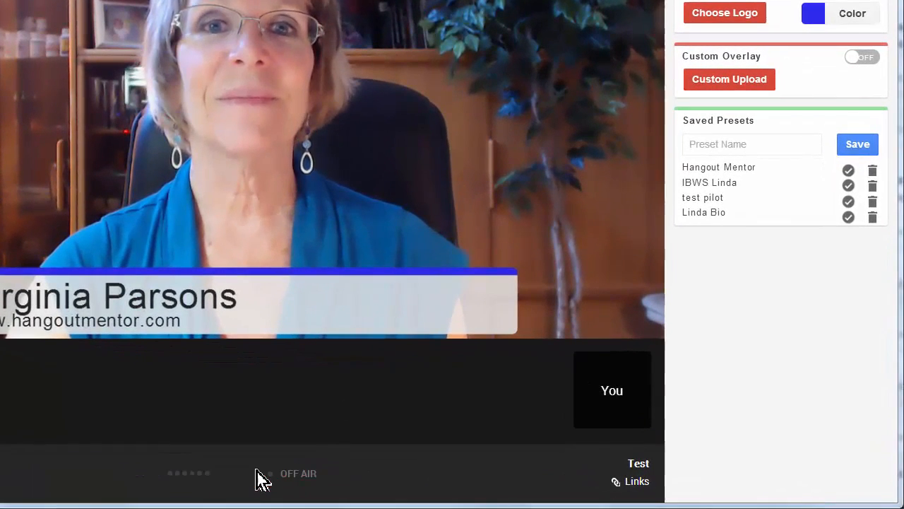